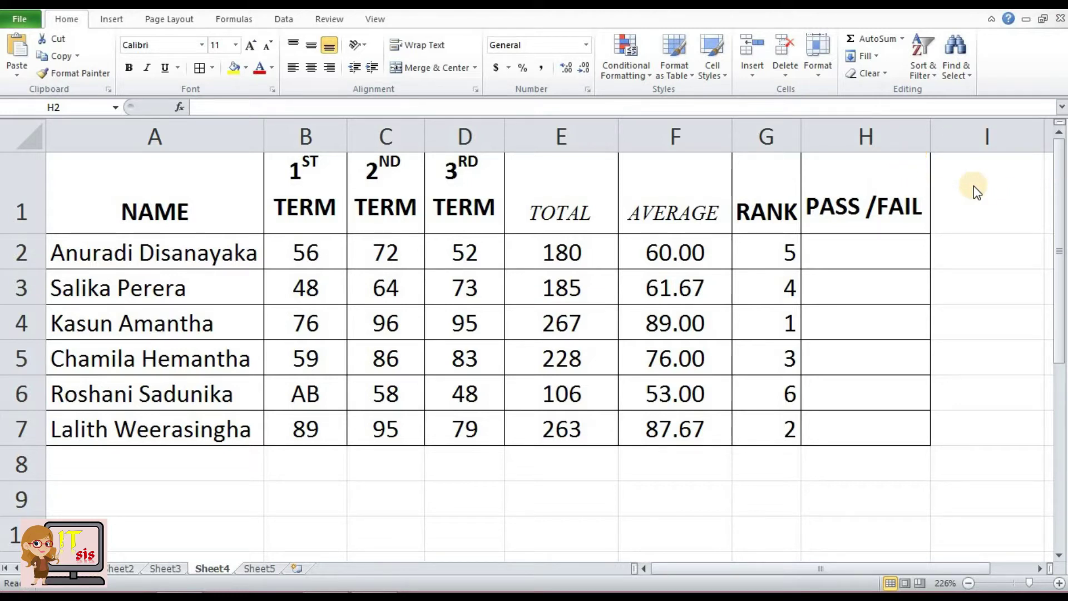
- Select cell H2 under the PASS/FAIL header as the formula cell
left_click(860, 257)
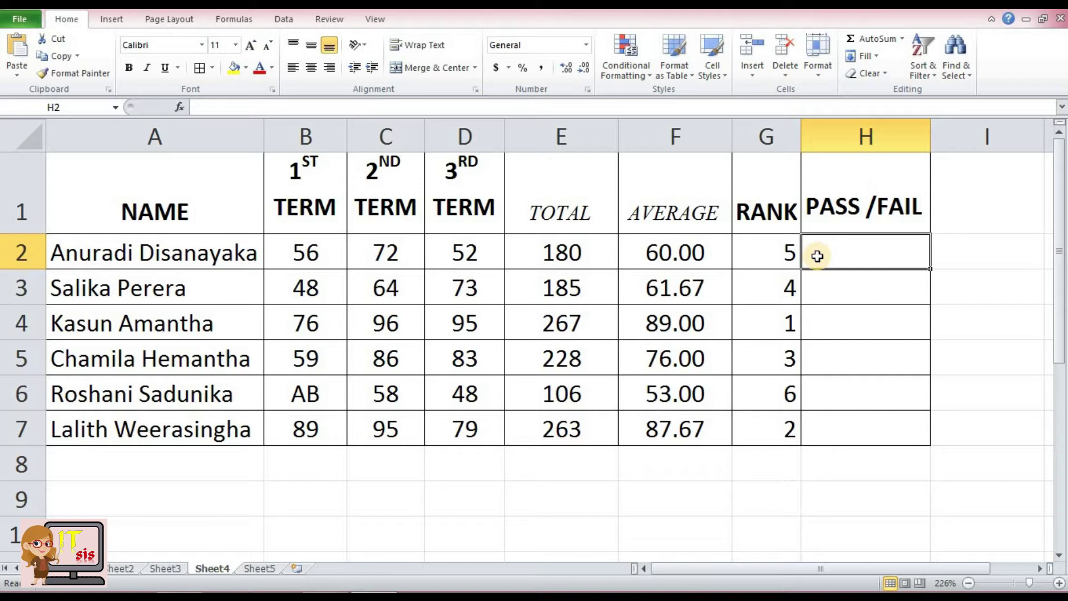
type("=")
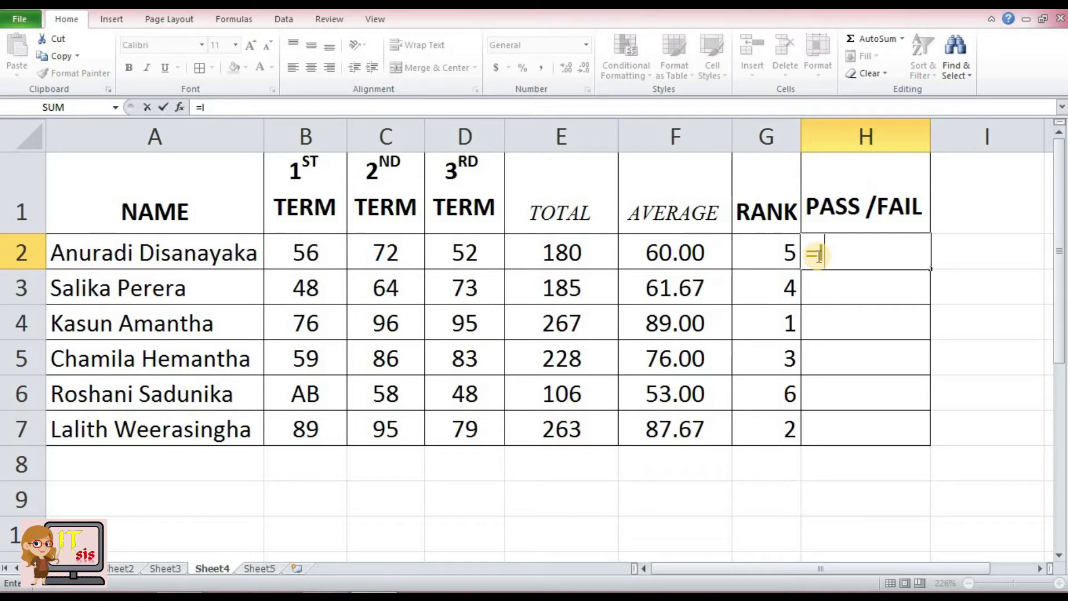
type("IF")
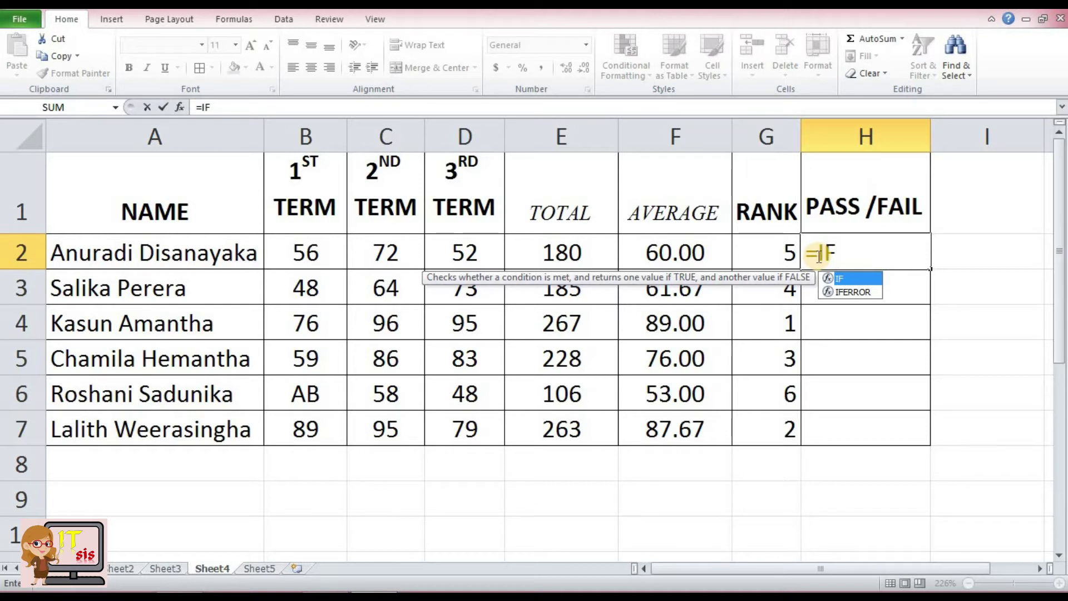
type("(")
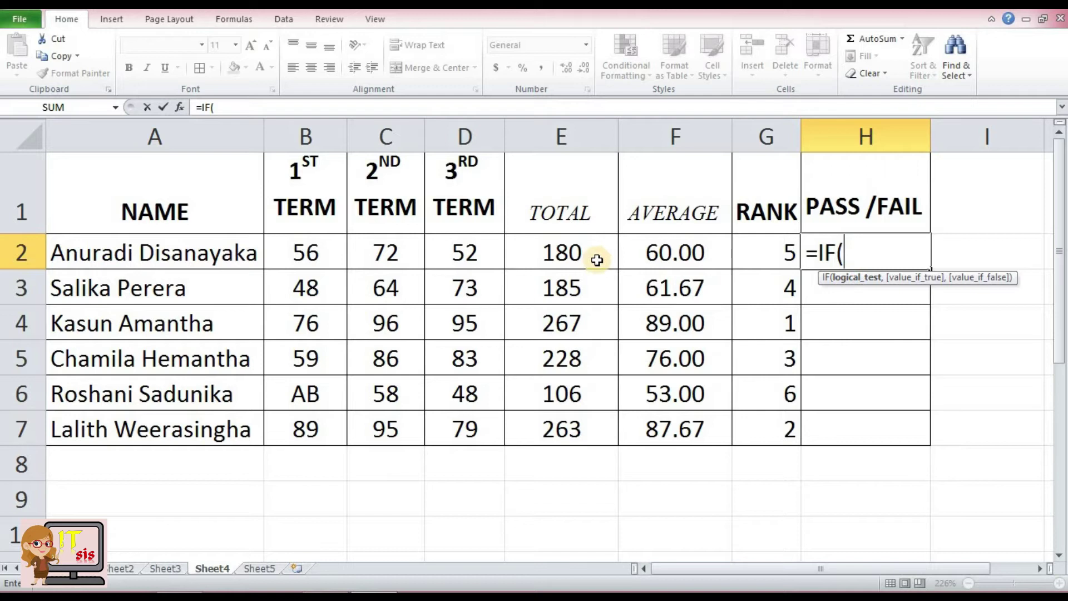
- Start the formula =IF(E2>200 in H2, using the TOTAL in E2
left_click(552, 253)
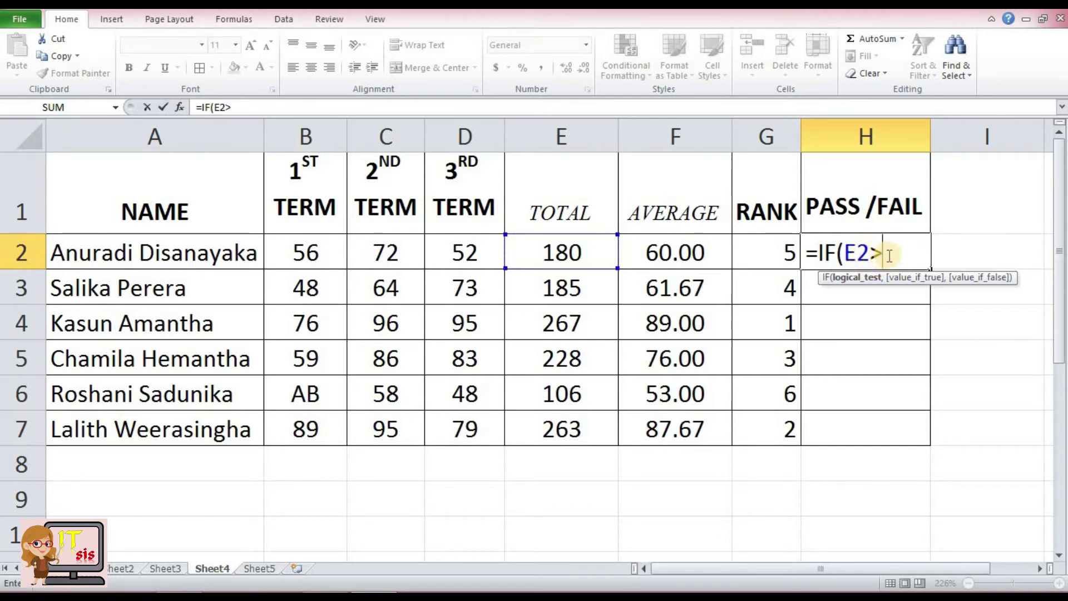
type("200")
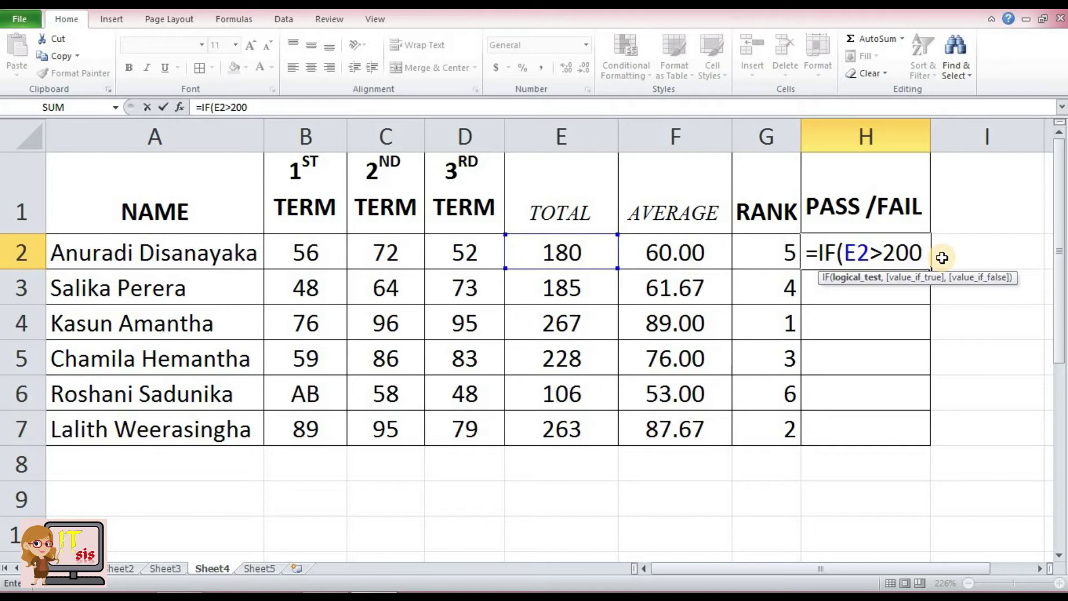
type(",")
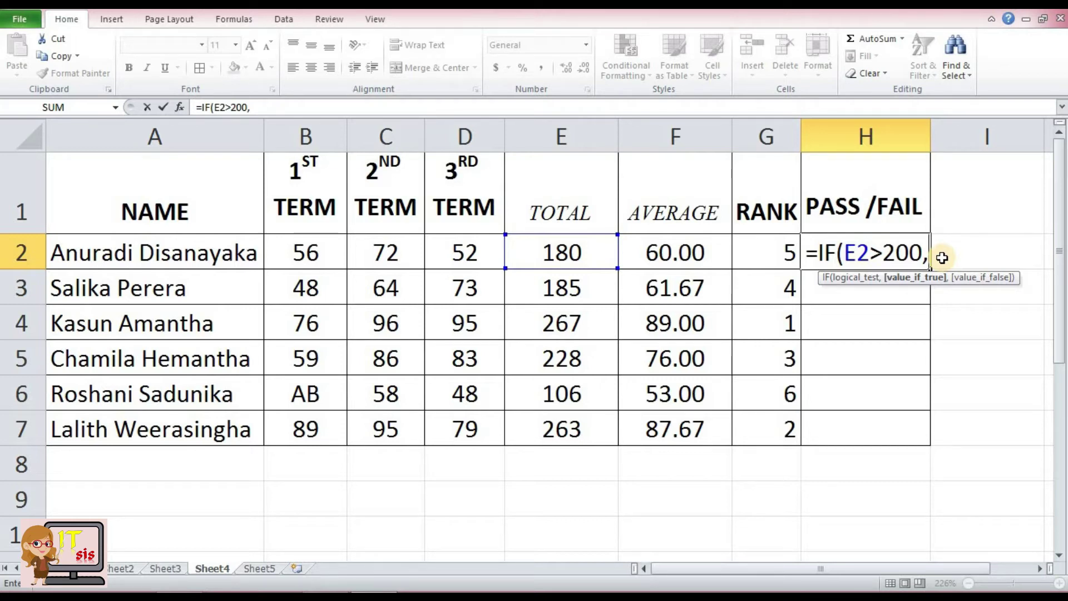
type("\"")
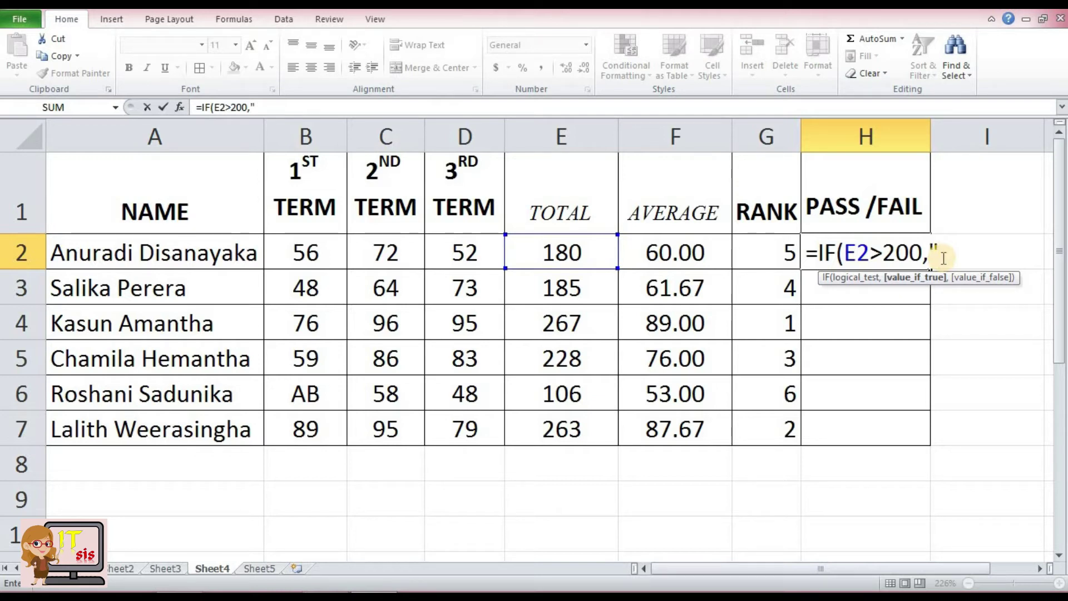
type("PASS\"")
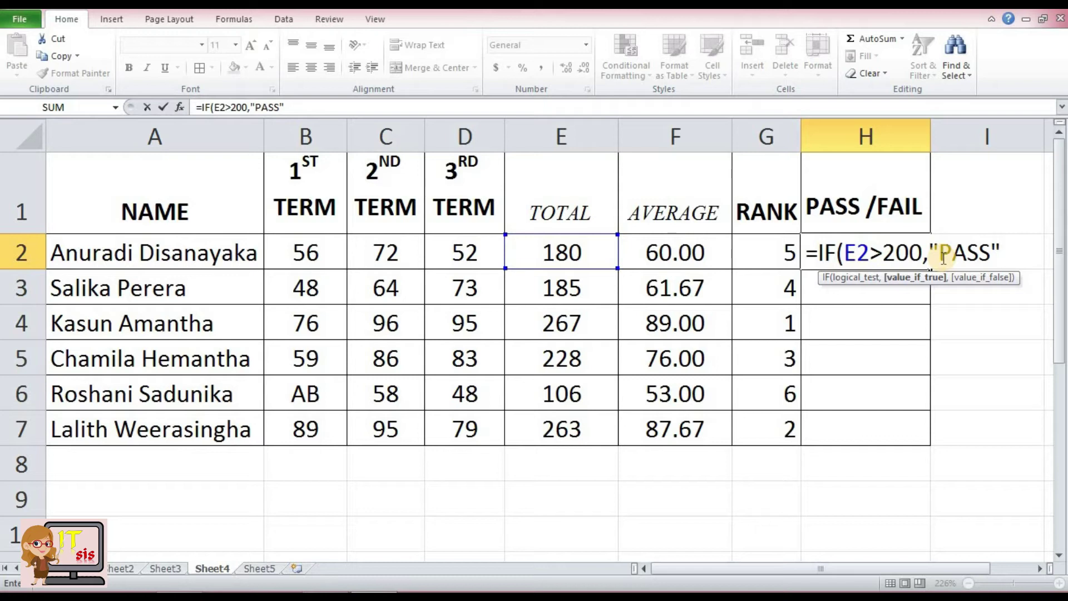
type(",\"")
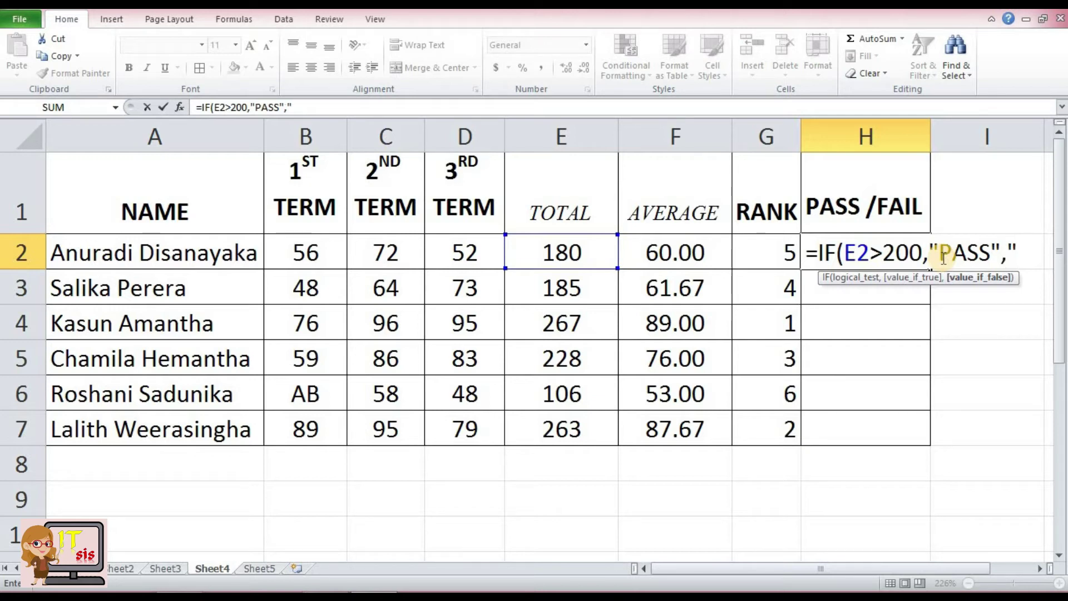
type("FAIL")
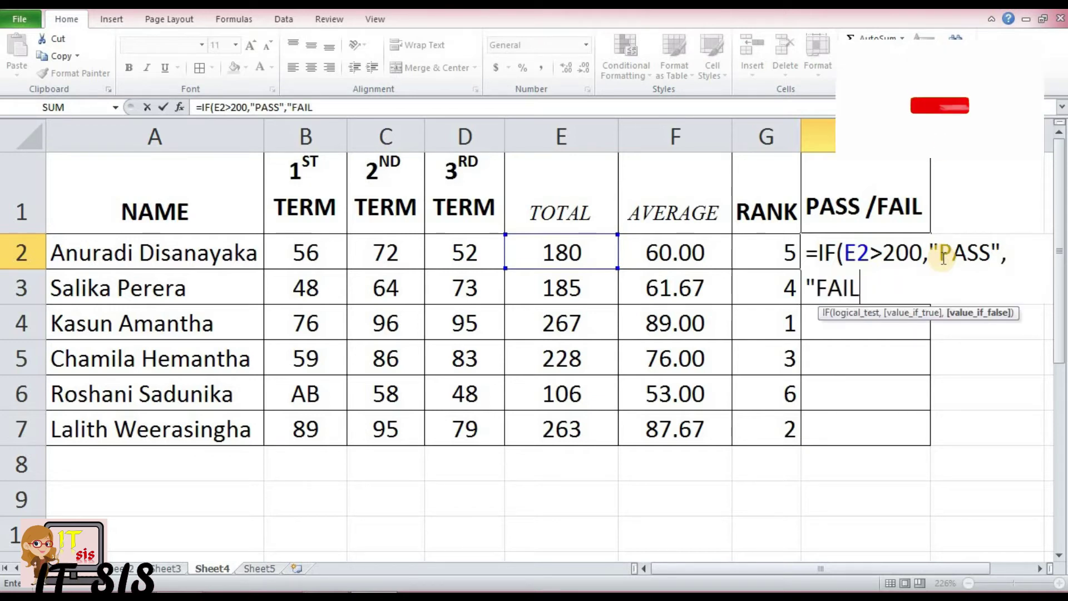
type("\")")
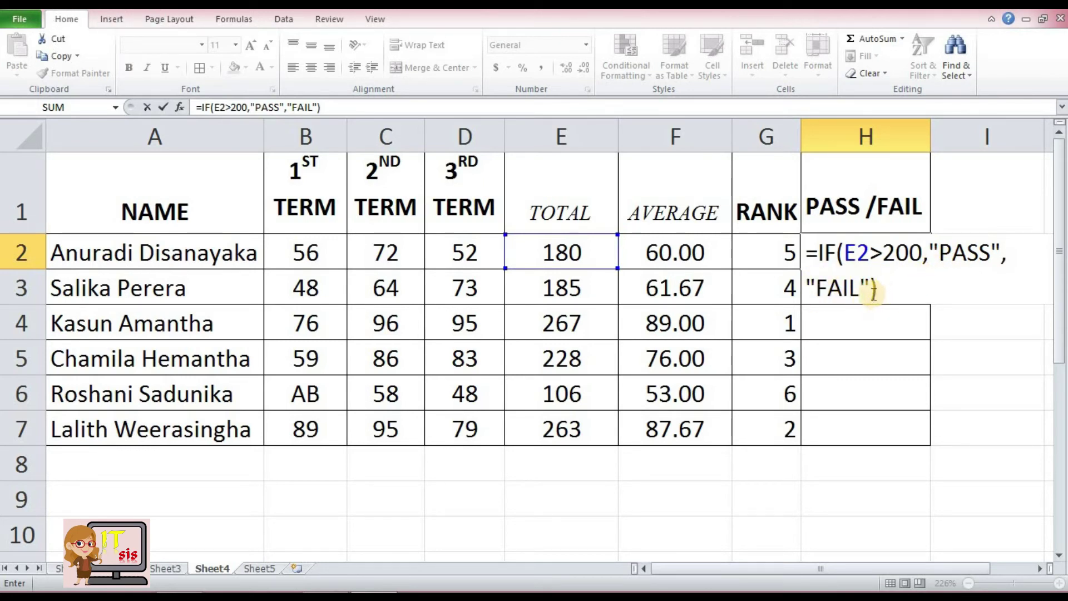
key("Return")
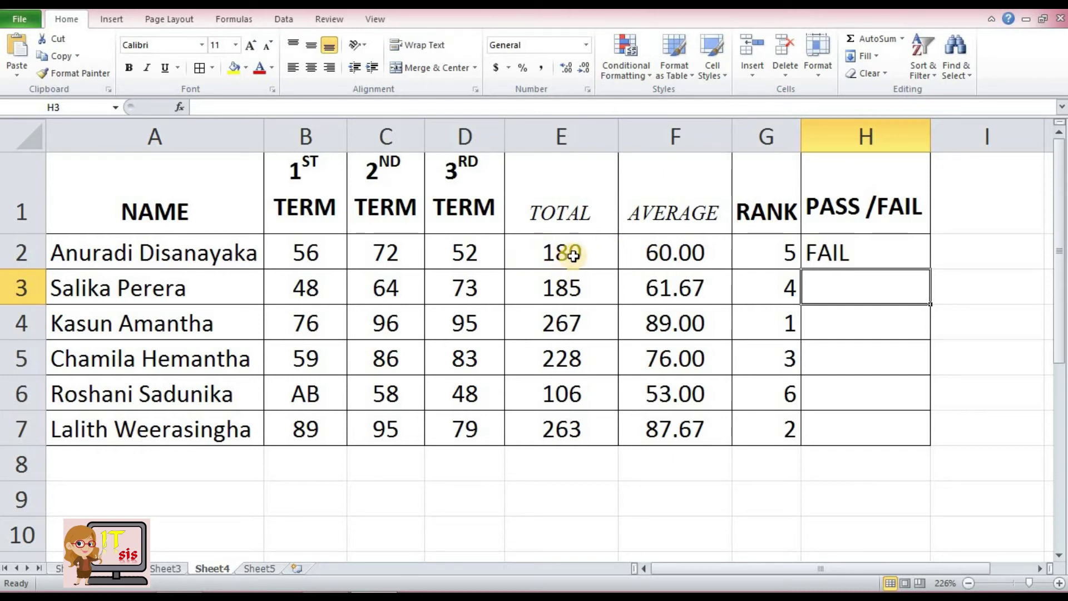
left_click(827, 249)
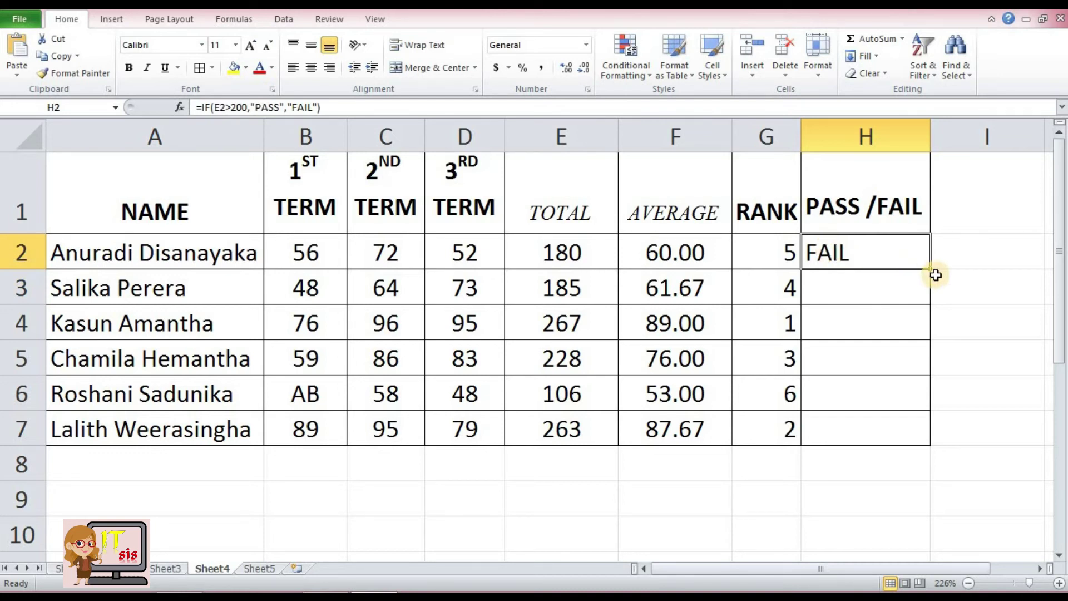
left_click_drag(932, 272, 932, 441)
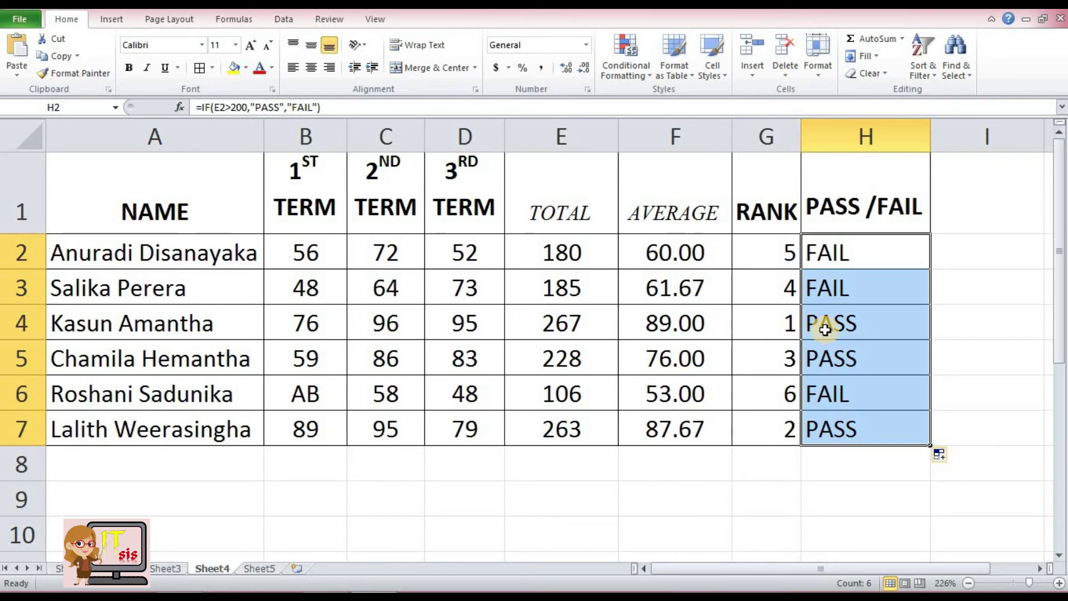
key("ctrl+z")
left_click(836, 287)
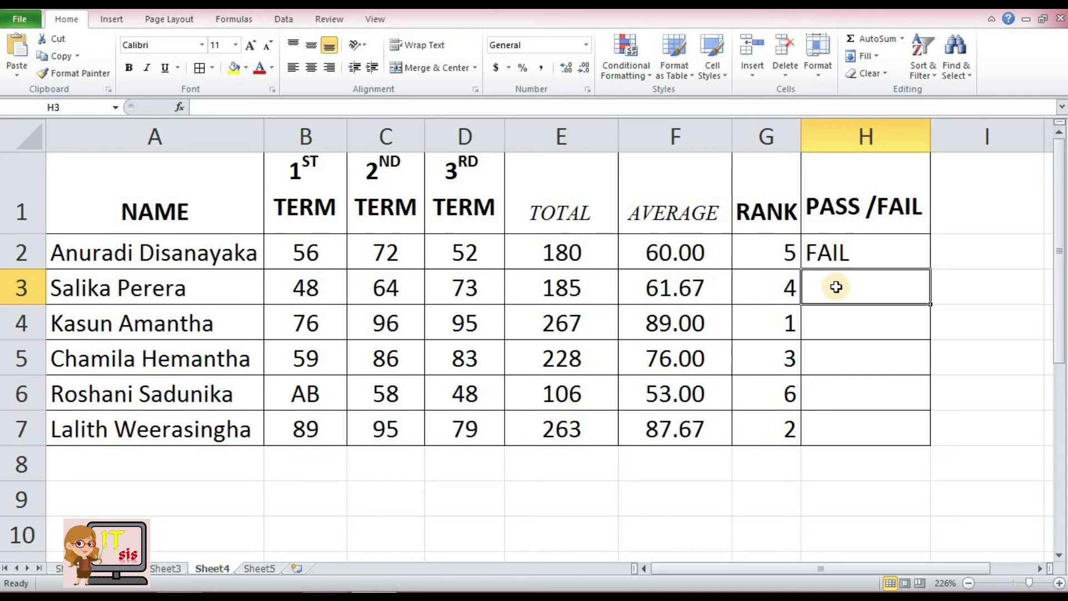
type("=I")
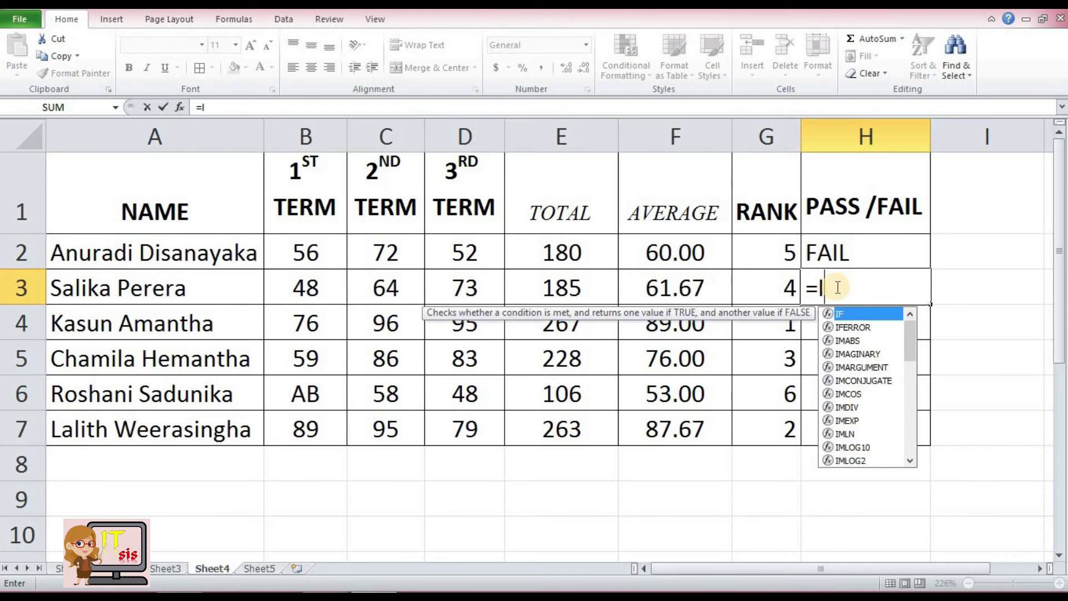
type("F(")
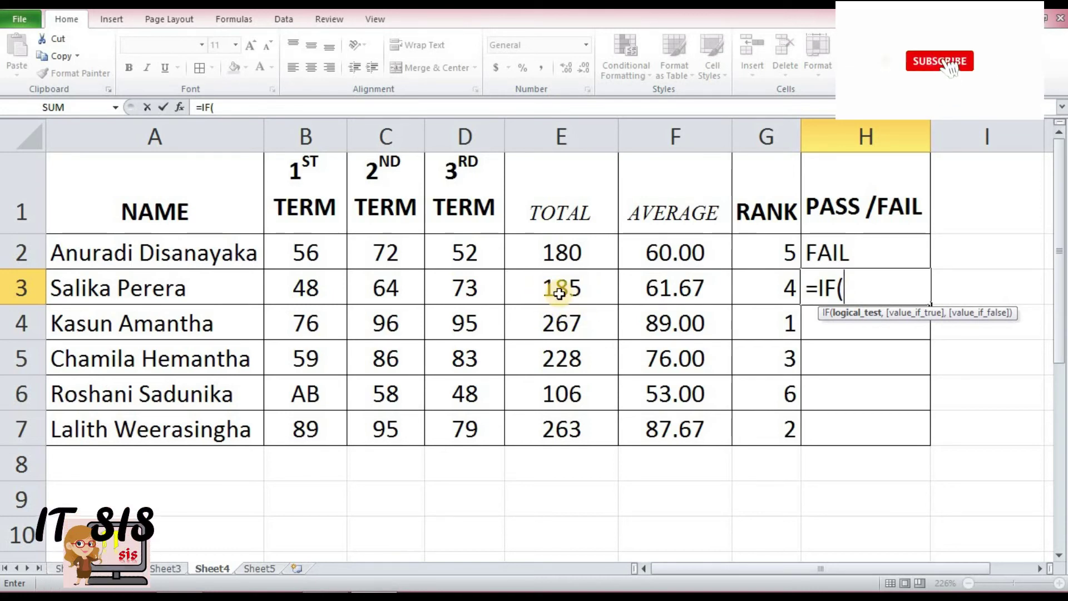
- Enter =IF(E3>200,PASS,FAIL) in H3 without quotes, producing #NAME?
left_click(559, 291)
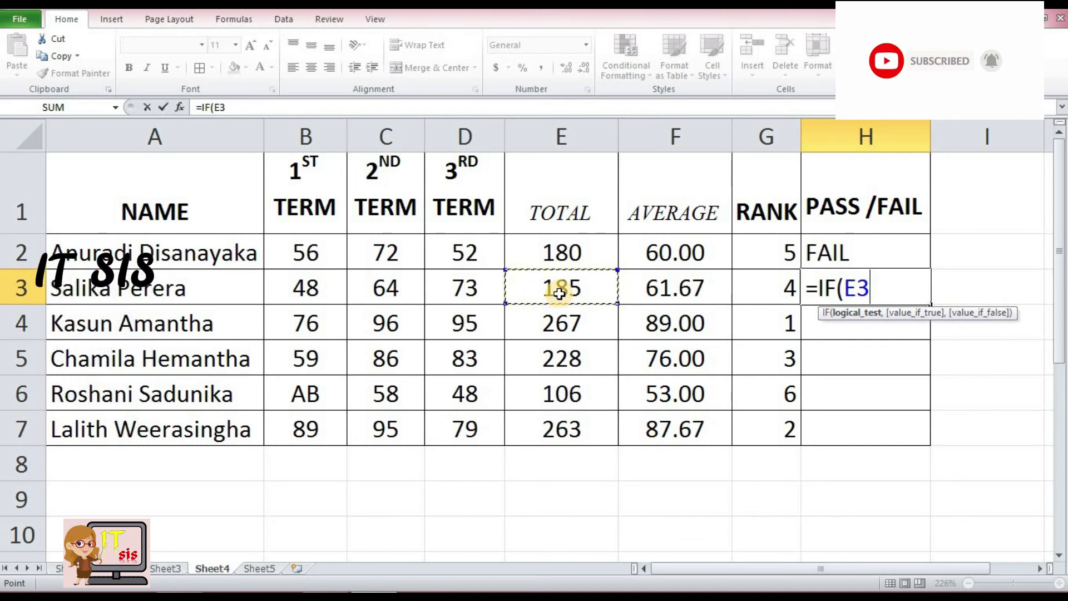
type(">200")
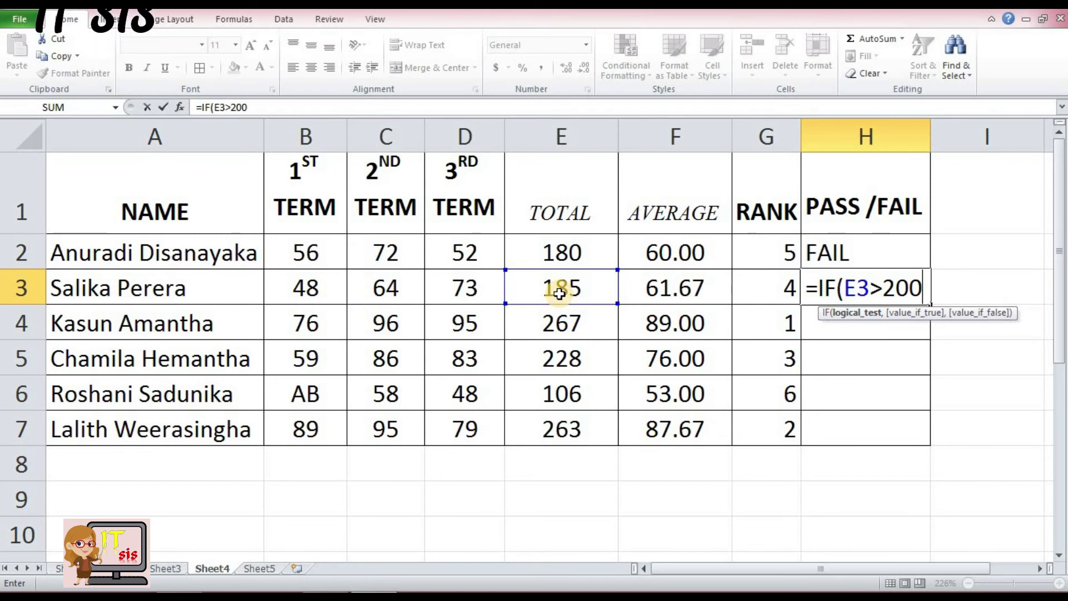
type(",")
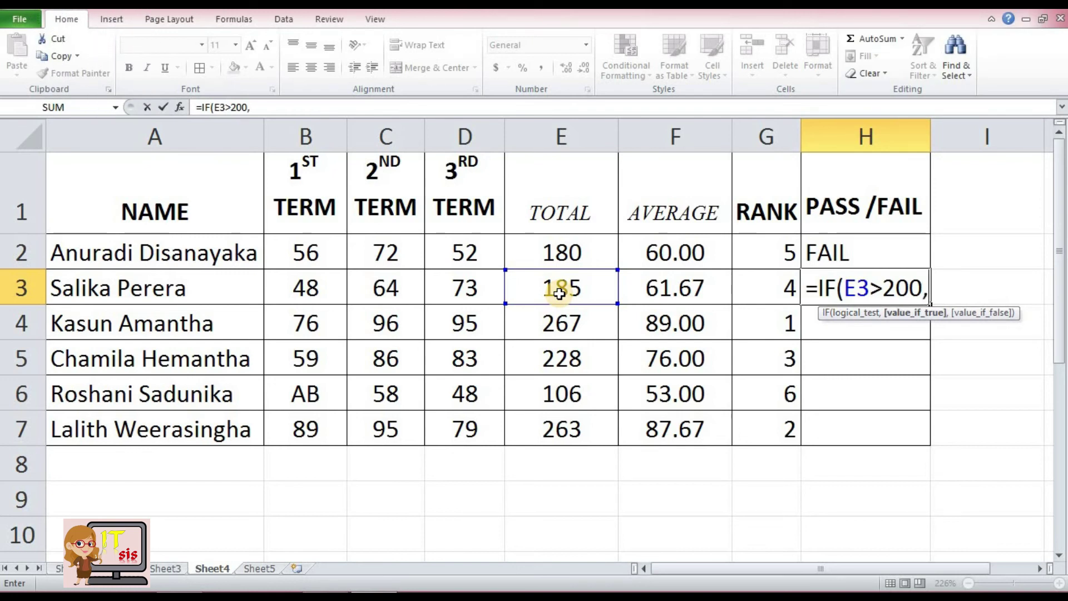
type("PASS,FAIL")
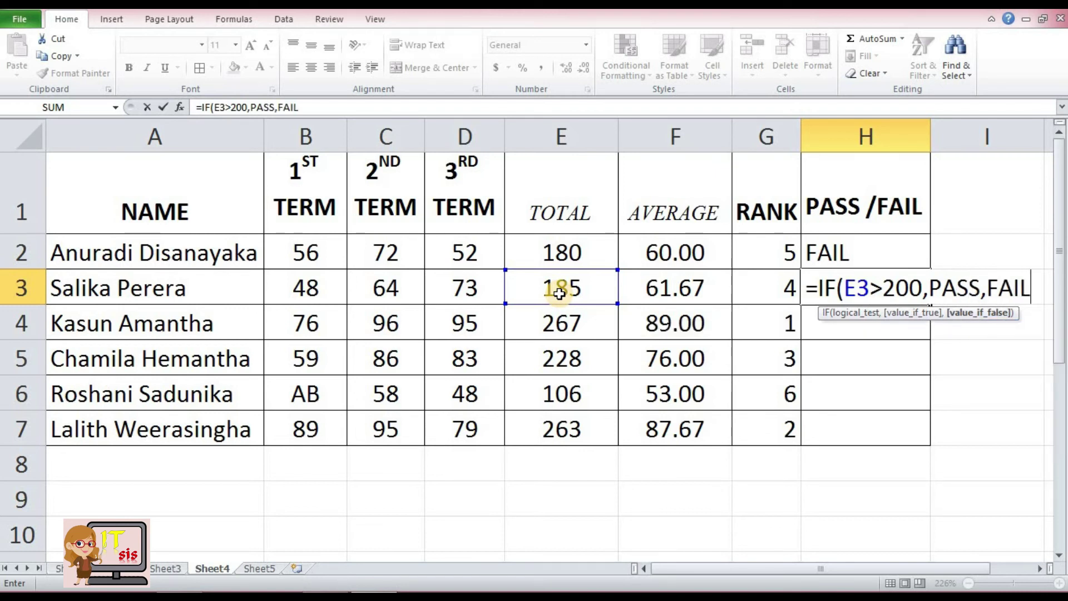
type(")")
key("Return")
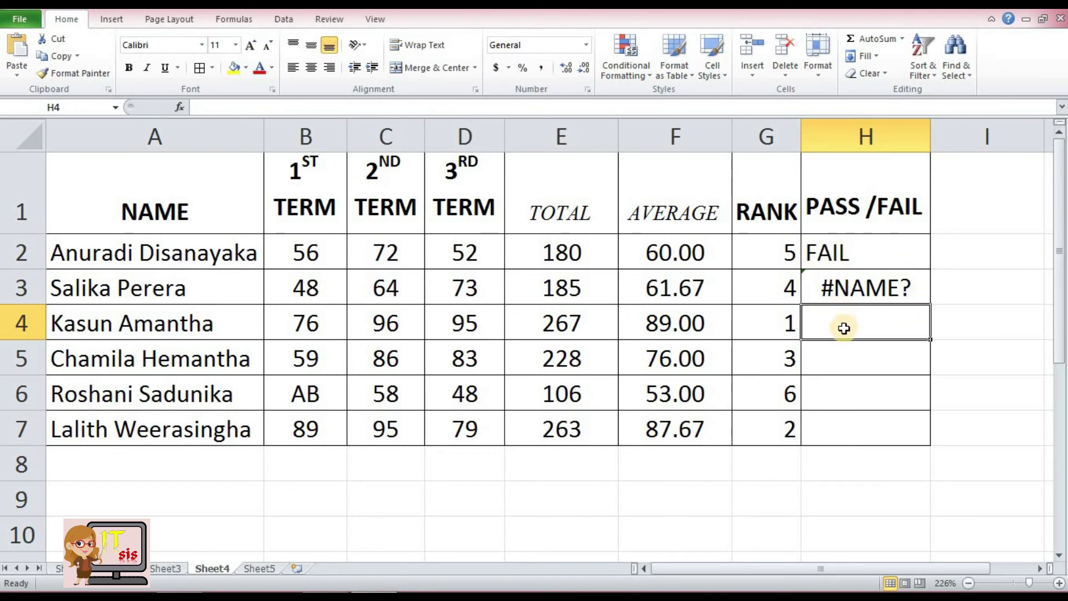
- Wrap PASS and FAIL in double quotes in H3's formula and commit it
left_click(844, 293)
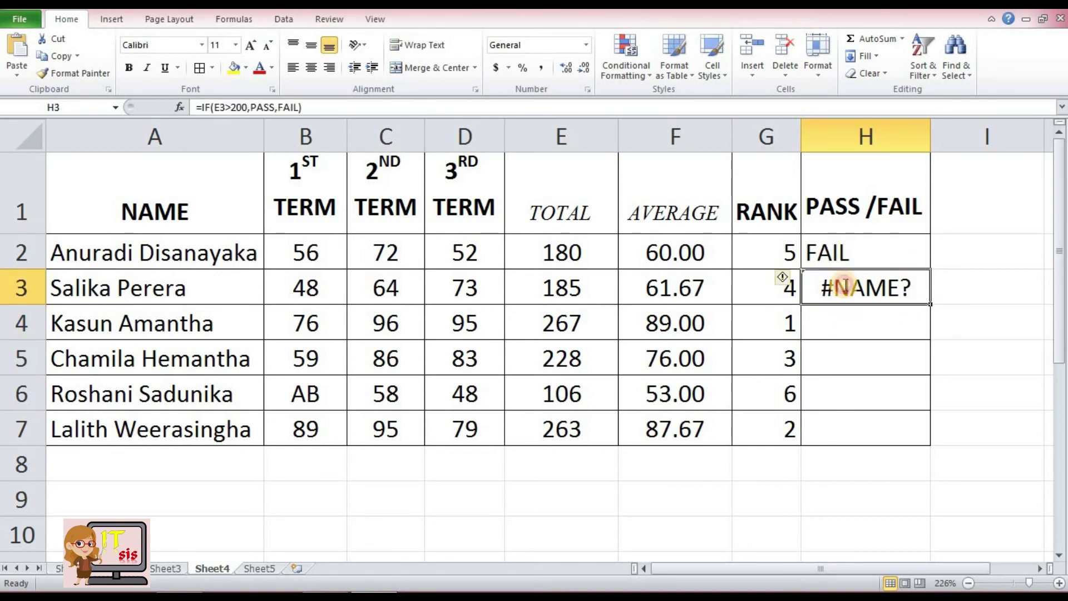
double_click(844, 292)
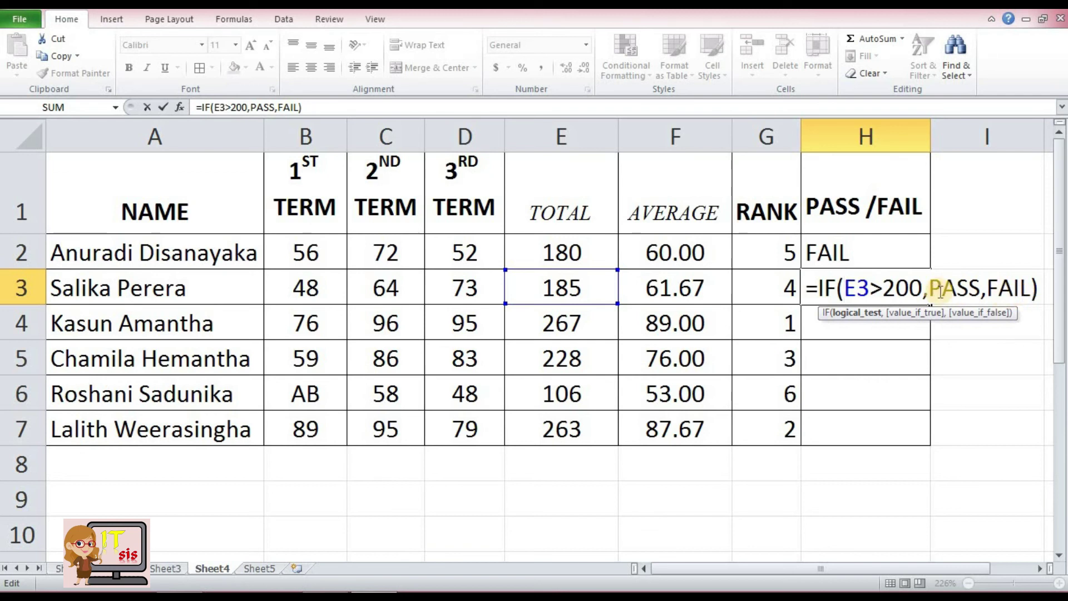
left_click(929, 290)
type("\"")
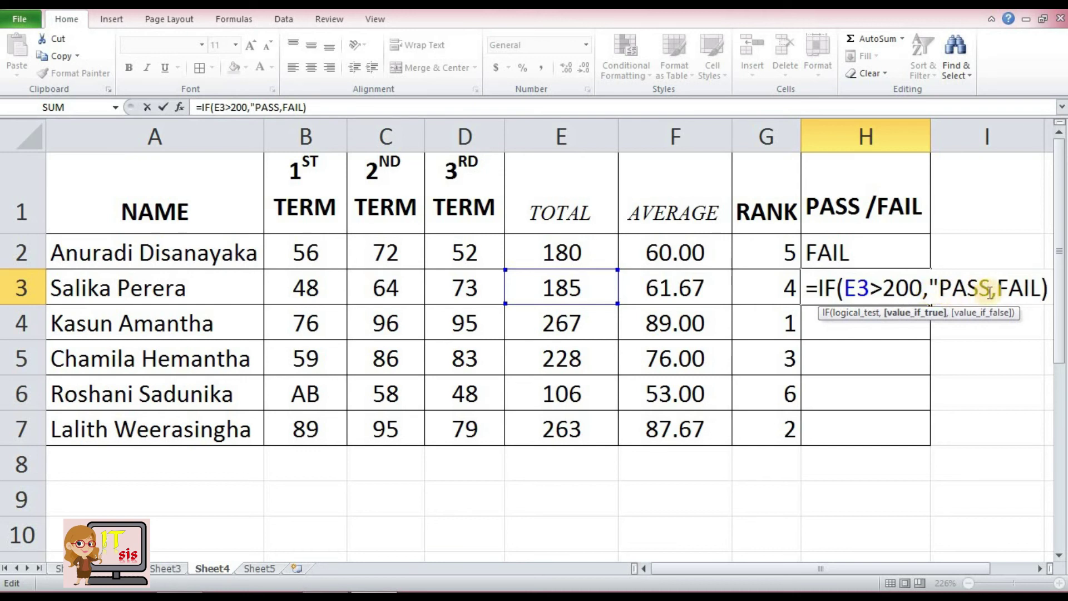
left_click(990, 289)
type("\"")
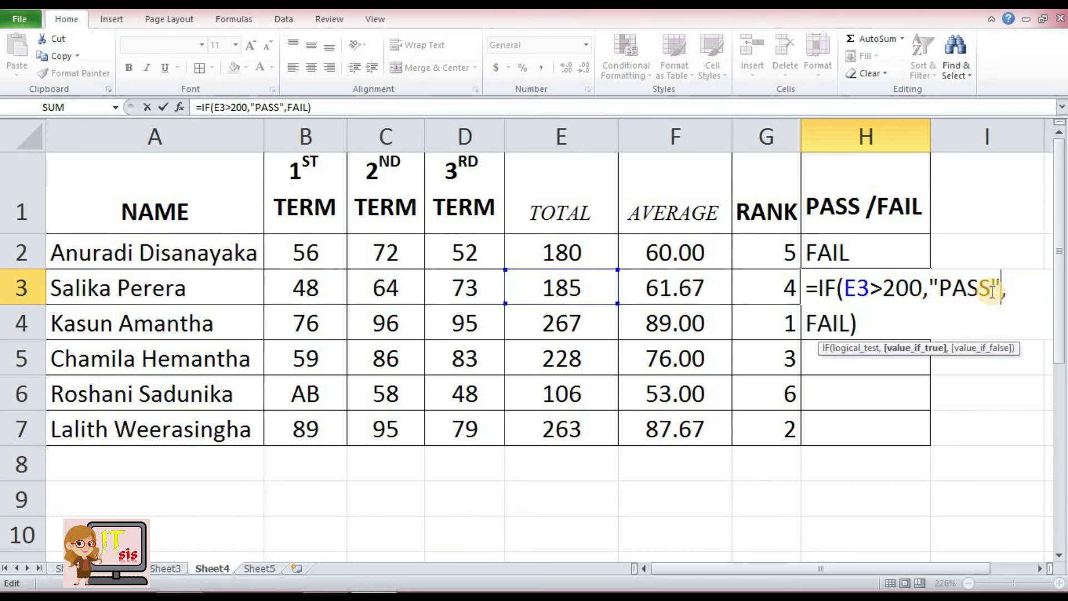
left_click(849, 325)
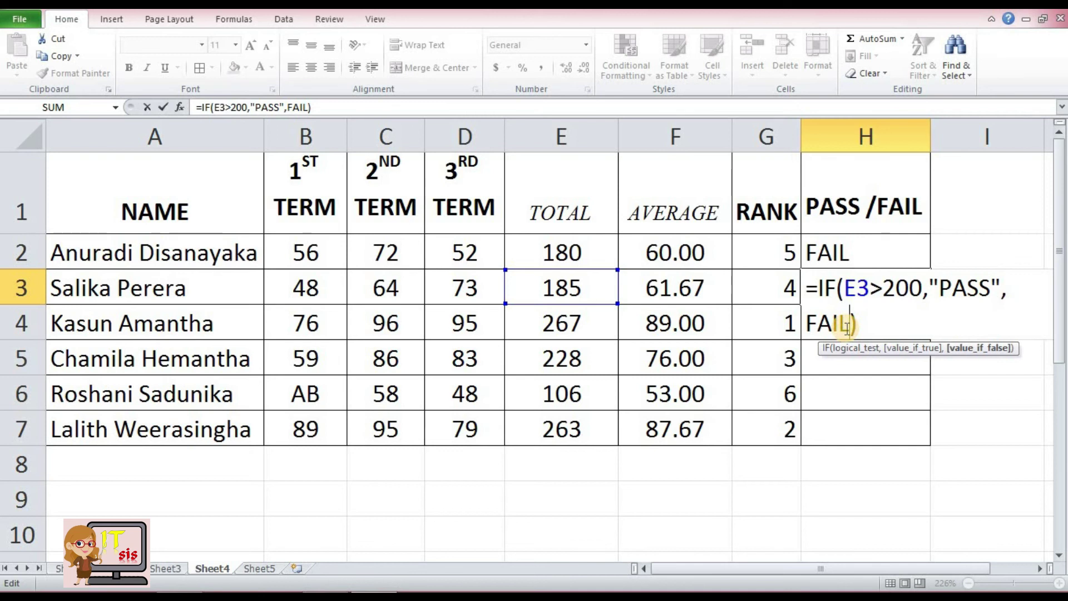
type("\"")
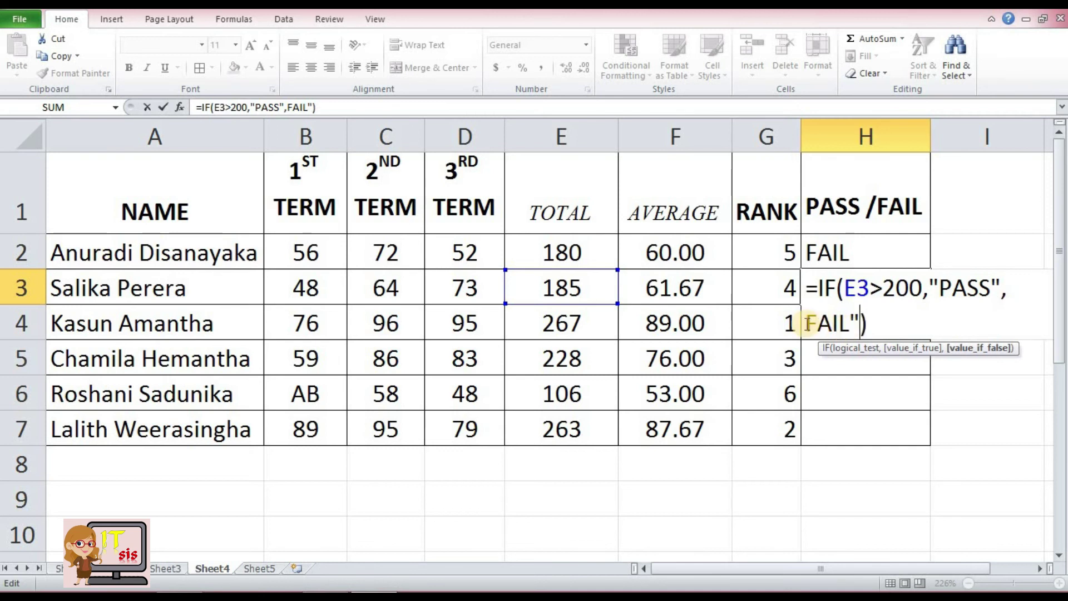
left_click(808, 324)
type("\"")
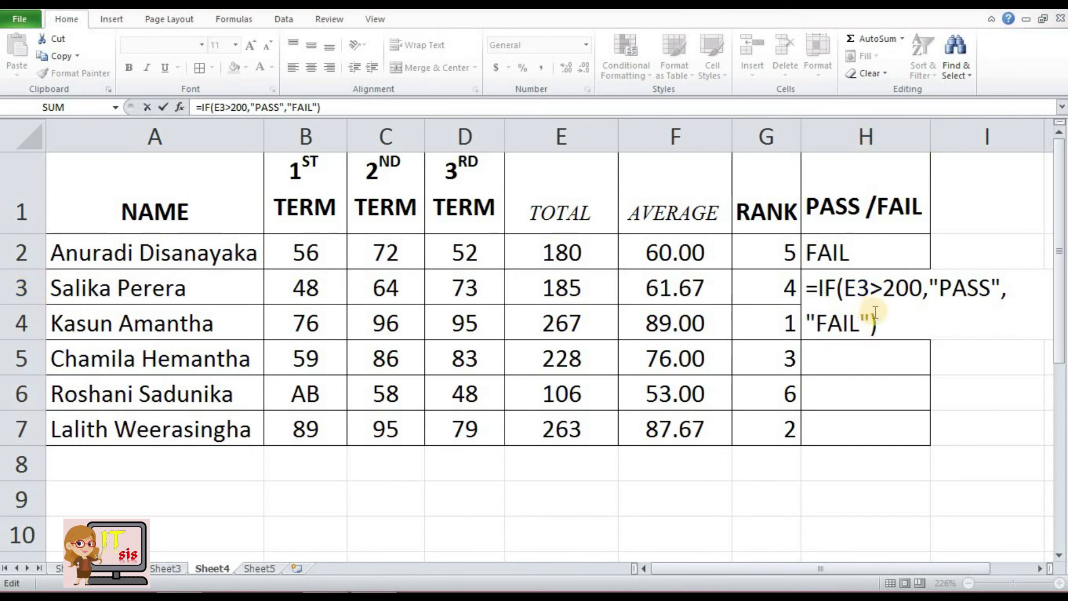
key("Return")
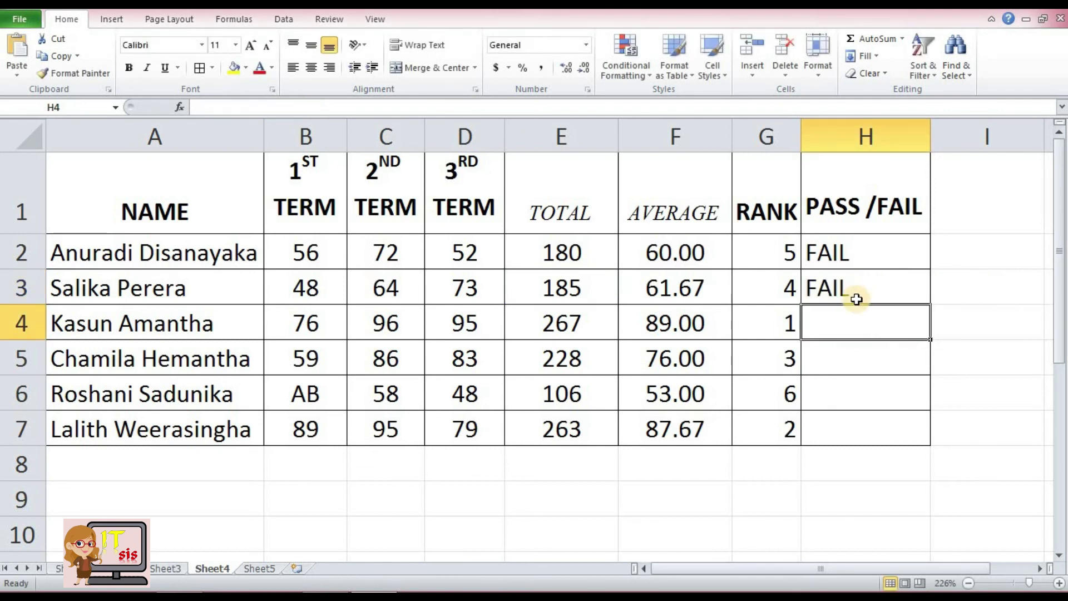
- Delete both commas from H3's formula, triggering Excel's formula-error warning
left_click(857, 296)
double_click(858, 297)
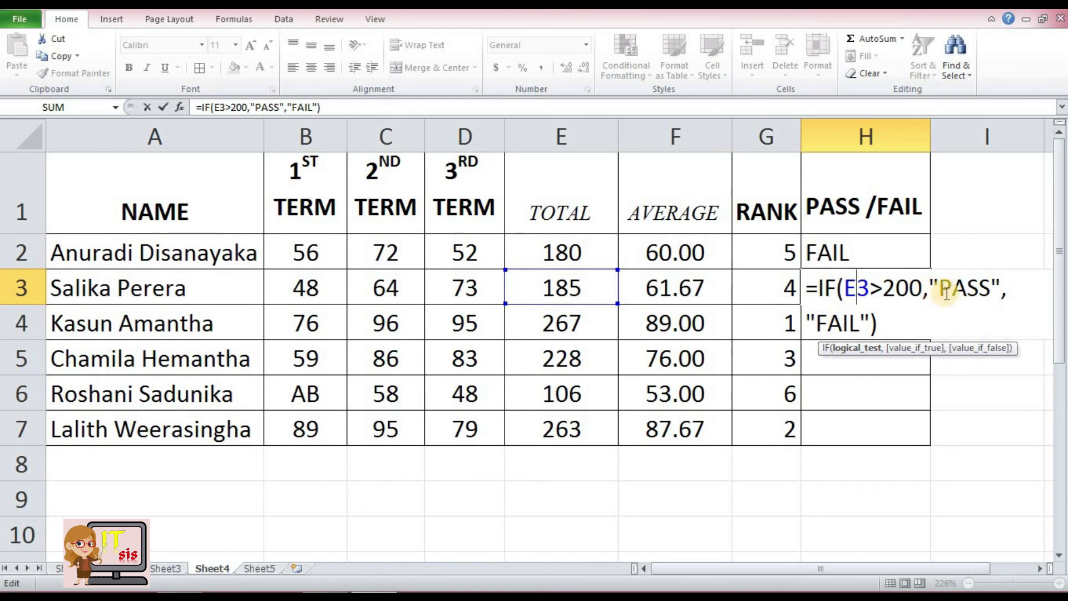
left_click(1007, 297)
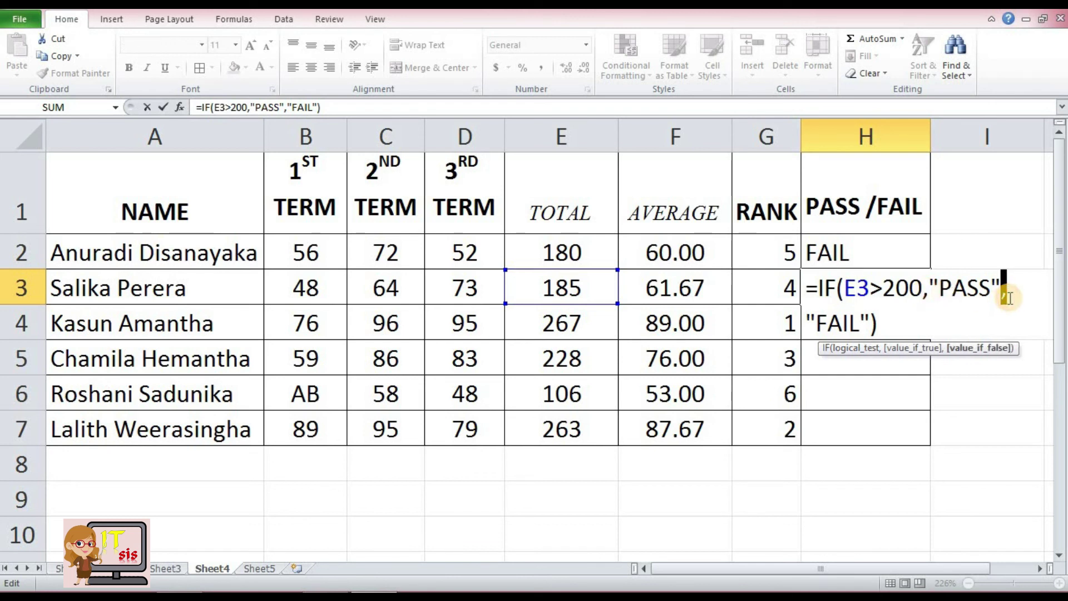
key("BackSpace")
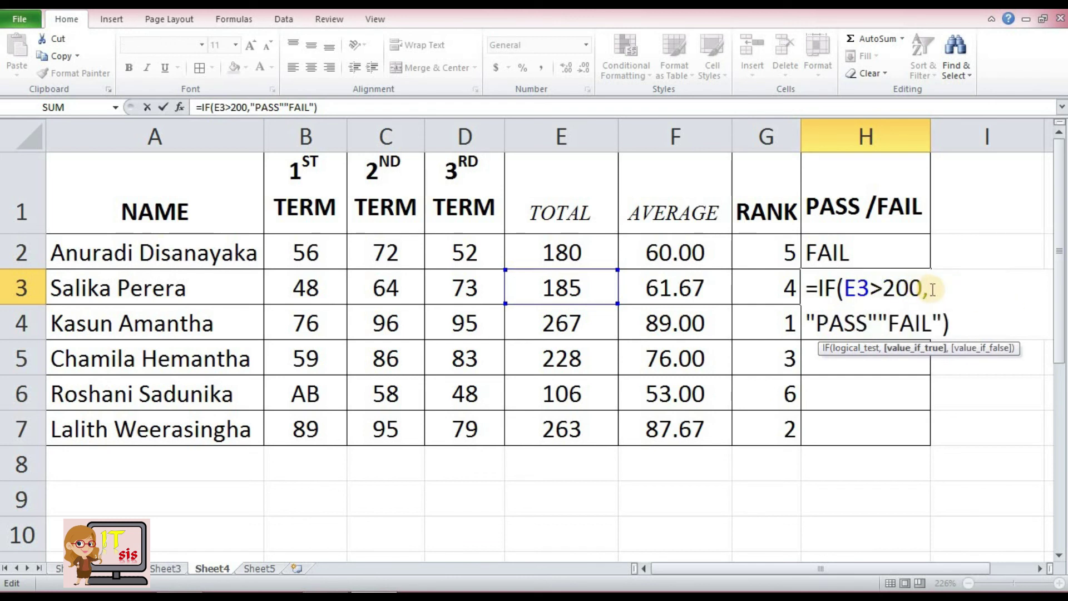
left_click(928, 289)
key("BackSpace")
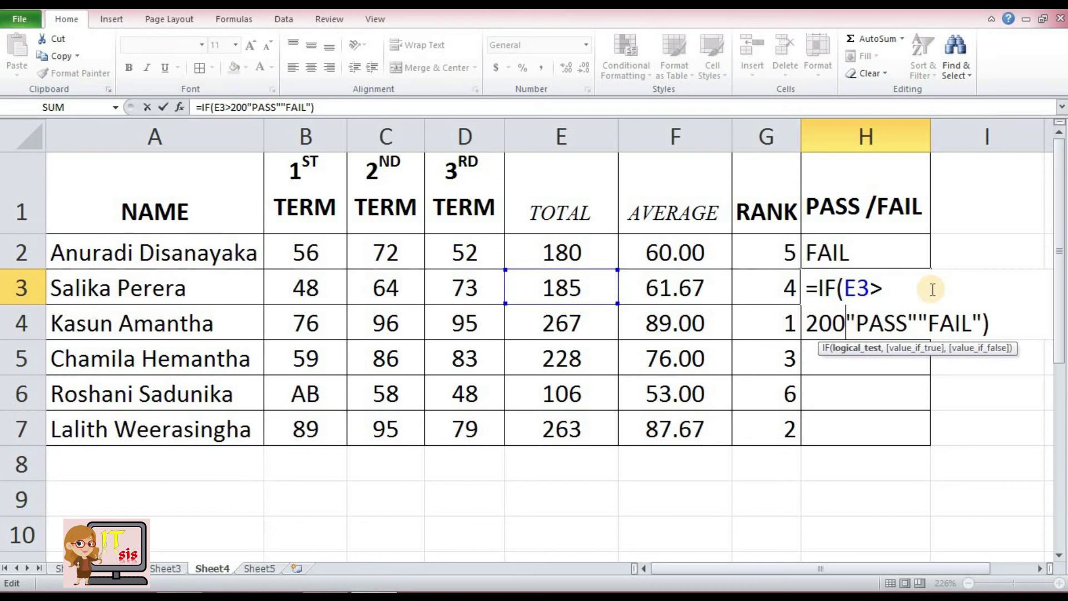
key("Return")
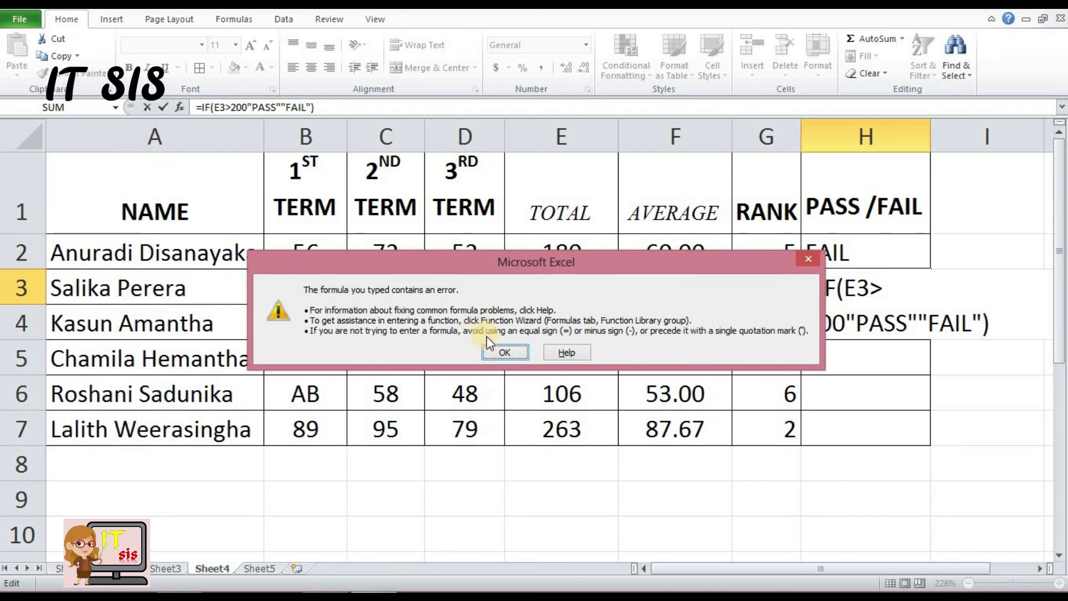
- Dismiss the error and restore commas, giving =IF(E3>200,"PASS","FAIL") showing FAIL
left_click(812, 256)
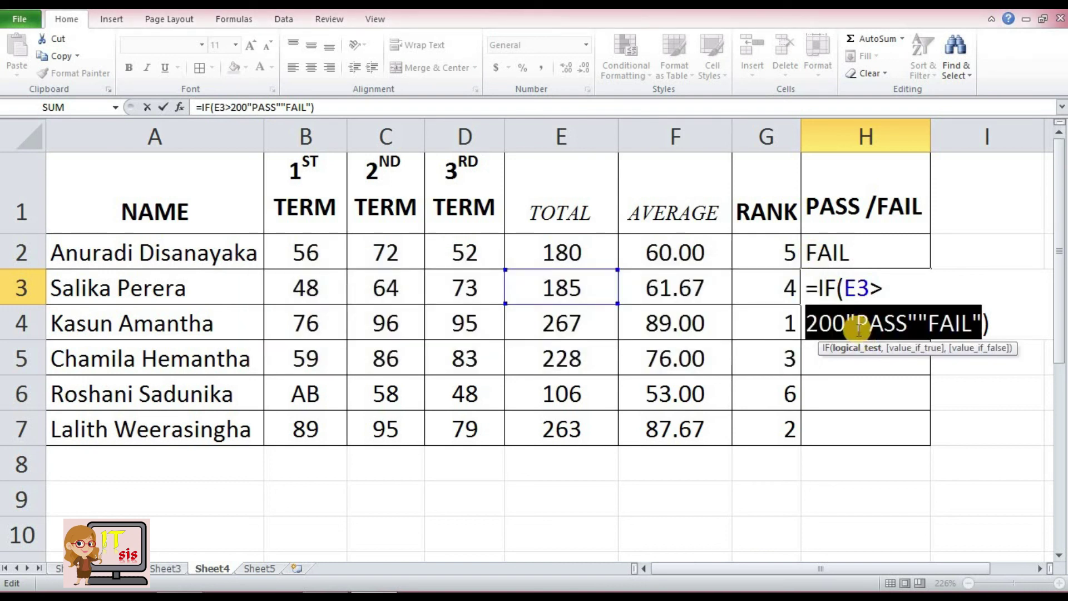
left_click(858, 327)
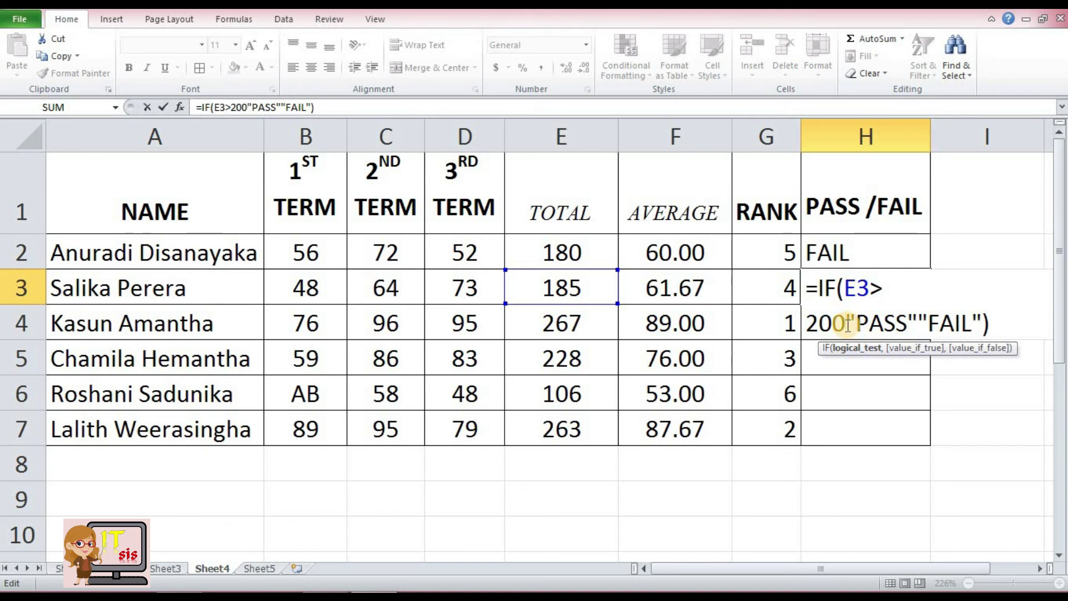
left_click(848, 324)
type(",")
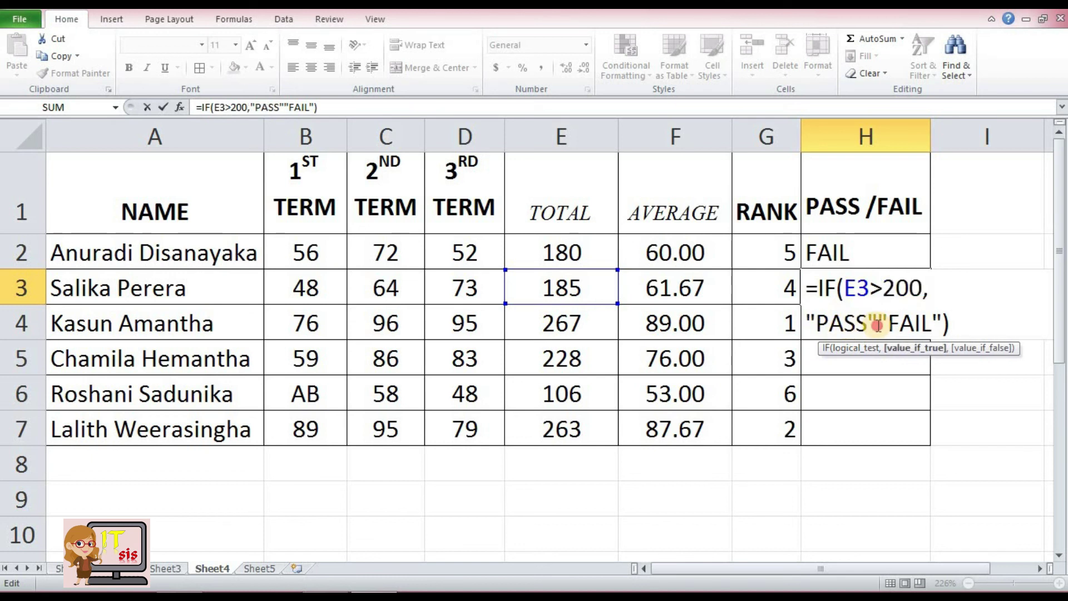
type(",")
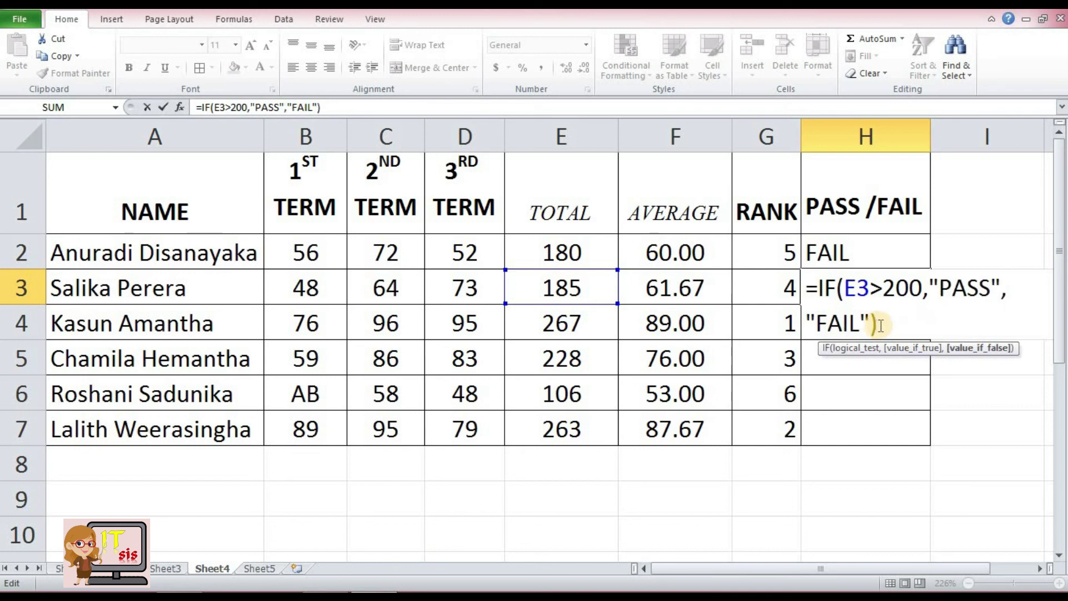
left_click(880, 325)
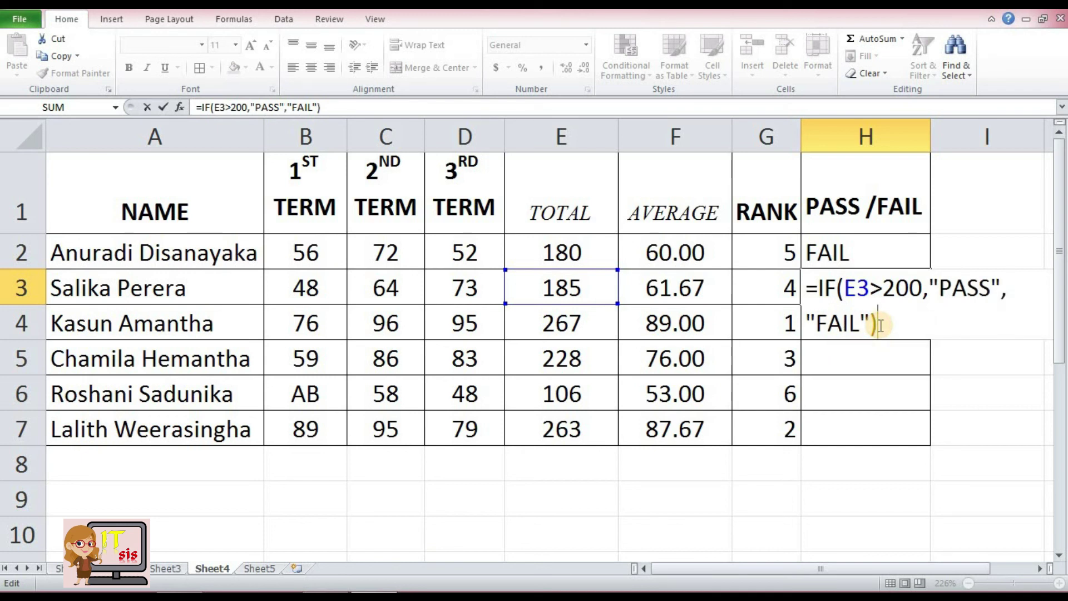
key("Return")
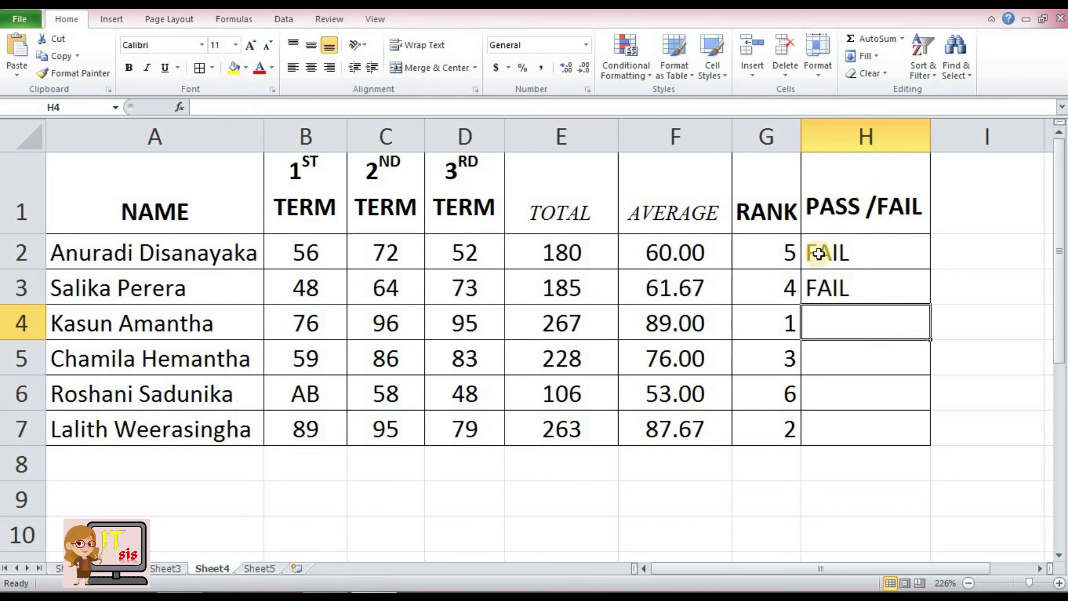
- Fill H3's IF formula down to H7, giving PASS, PASS, FAIL, PASS
left_click(903, 290)
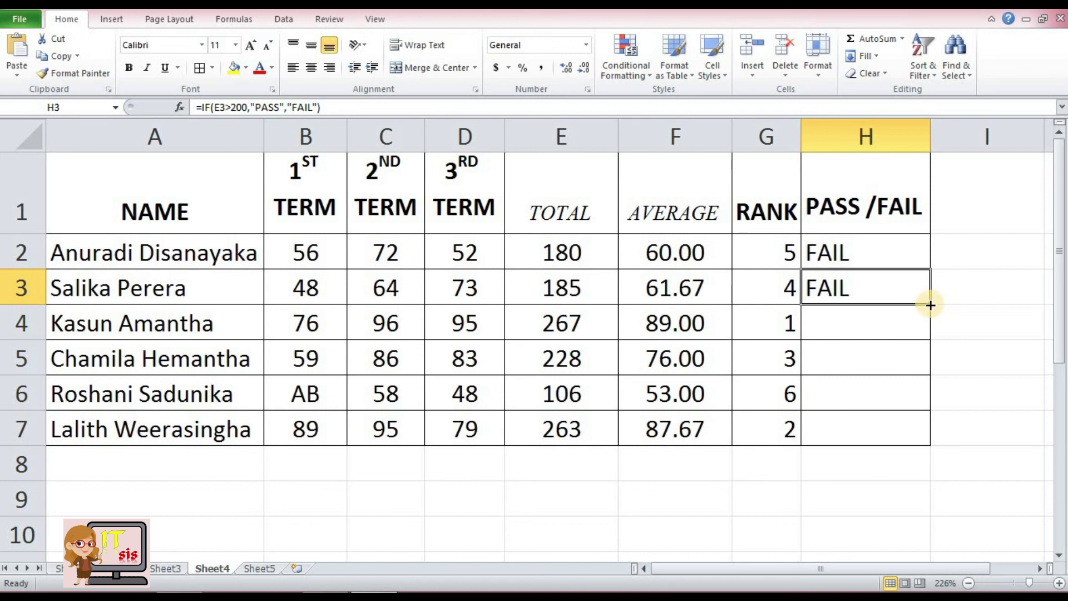
left_click_drag(932, 305, 924, 447)
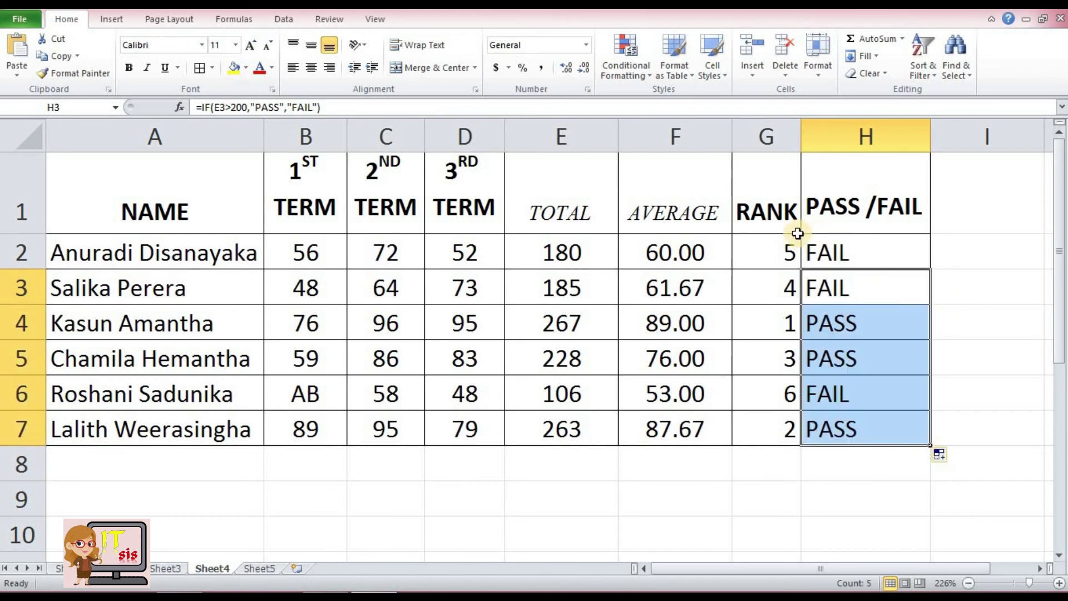